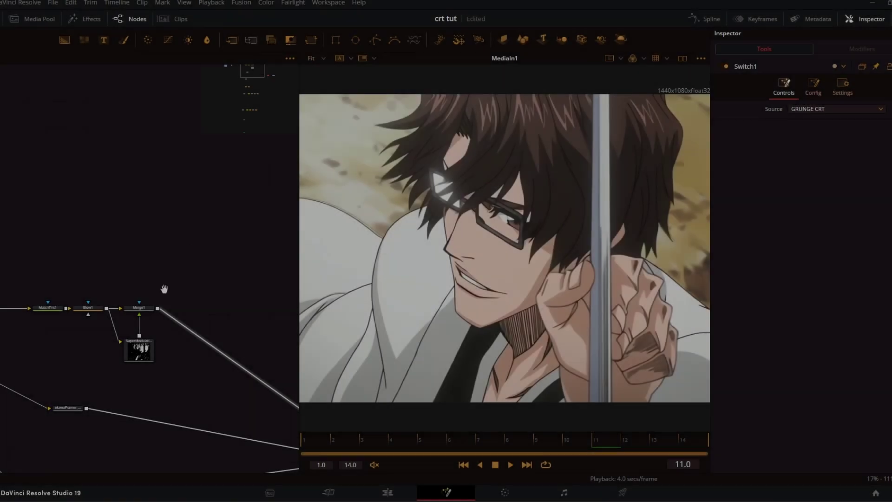
- Select the Switch1 node that feeds MediaOut1 in the node graph
{"action": "left_click_drag", "start_coordinate": [165, 285], "coordinate": [10, 205]}
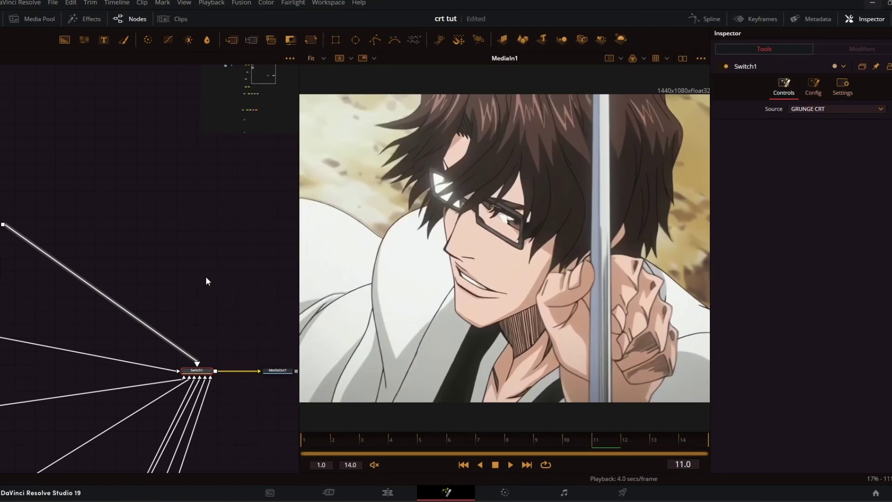
{"action": "scroll", "coordinate": [222, 306], "scroll_direction": "down", "scroll_amount": 2}
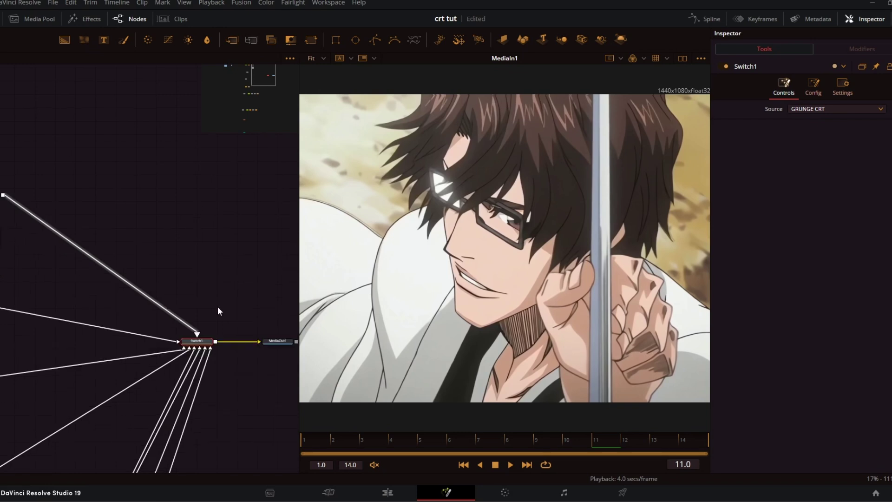
{"action": "left_click", "coordinate": [191, 347]}
{"action": "left_click", "coordinate": [226, 285]}
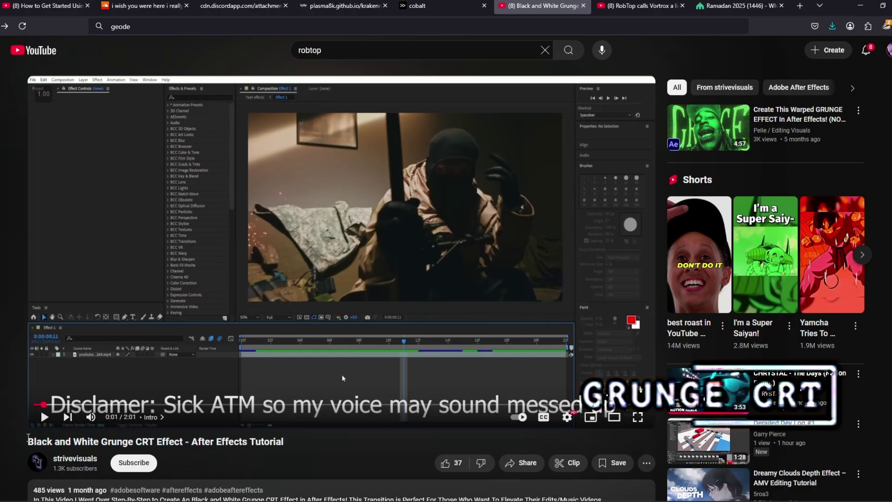
- Switch to the browser and highlight the title of the Black and White Grunge CRT Effect tutorial on YouTube
{"action": "left_click_drag", "start_coordinate": [27, 441], "coordinate": [123, 441]}
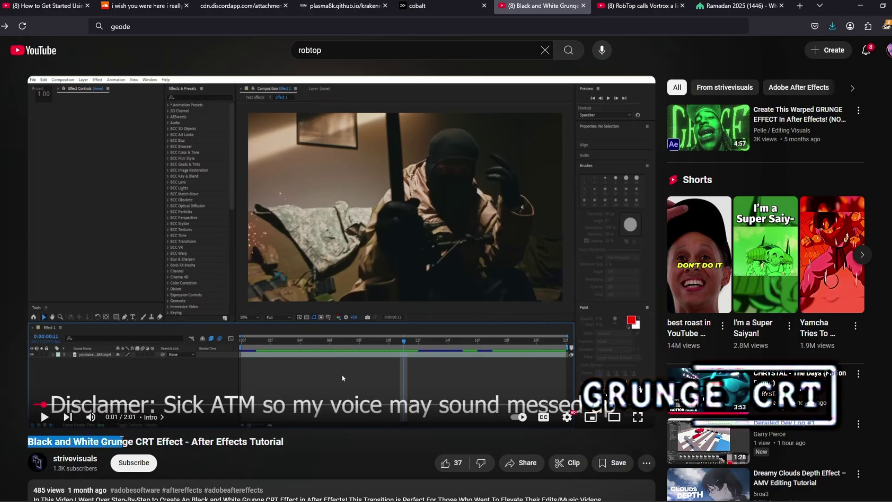
{"action": "left_click_drag", "start_coordinate": [263, 441], "coordinate": [284, 441]}
{"action": "left_click", "coordinate": [289, 446]}
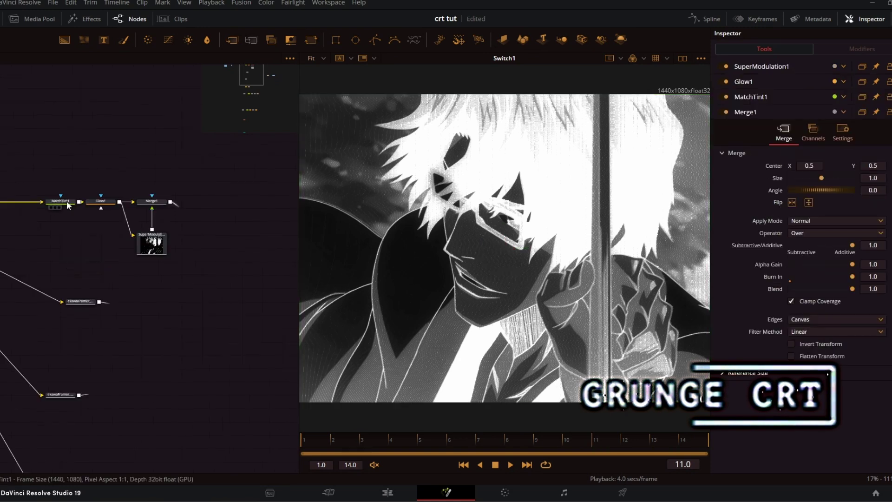
- Swap the black and white mapping colors of the MatchTint1 node in the Grunge CRT chain
{"action": "left_click", "coordinate": [68, 203]}
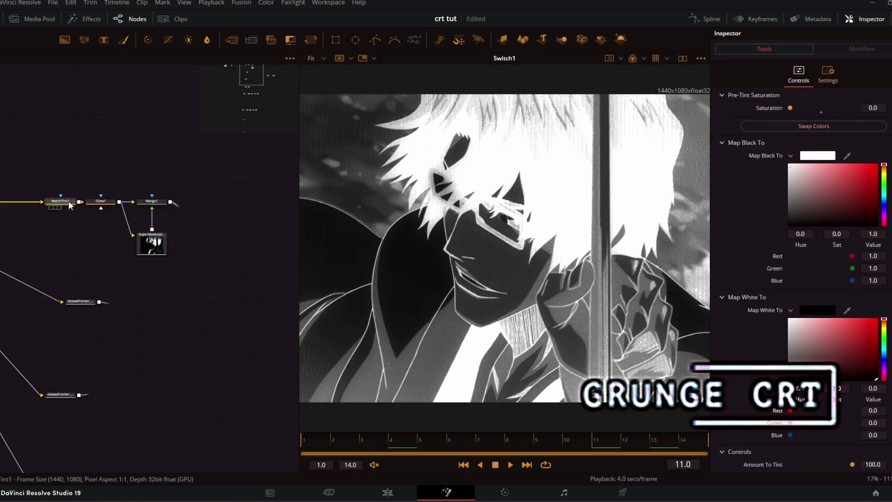
{"action": "left_click", "coordinate": [822, 128]}
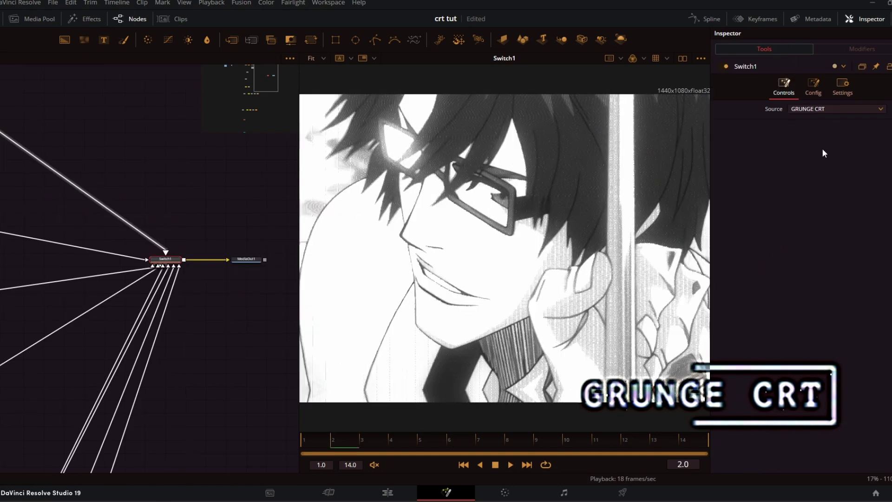
- Set Switch1's source to Ekawa VHS 3 and raise the Distort strength on the ekawaFramer_VHS3 node
{"action": "left_click", "coordinate": [810, 109]}
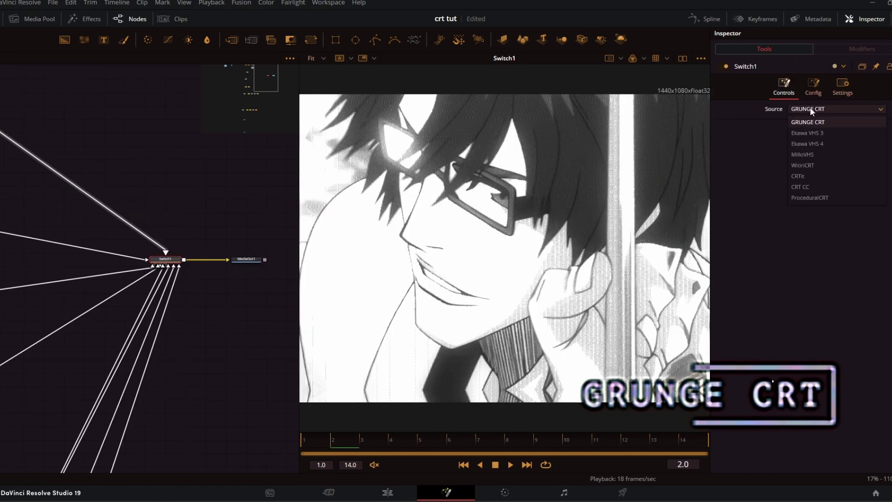
{"action": "left_click", "coordinate": [814, 133]}
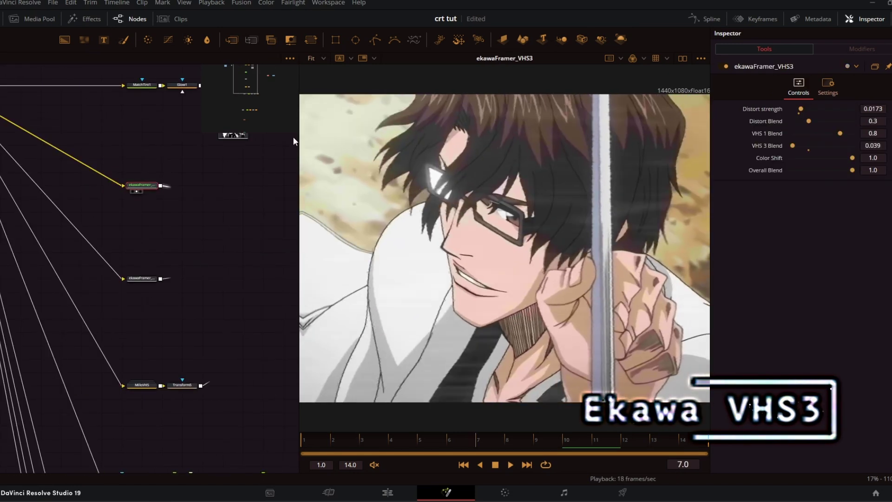
{"action": "mouse_move", "coordinate": [801, 108]}
{"action": "left_mouse_down"}
{"action": "mouse_move", "coordinate": [838, 107]}
{"action": "mouse_move", "coordinate": [801, 113]}
{"action": "mouse_move", "coordinate": [840, 126]}
{"action": "left_mouse_up"}
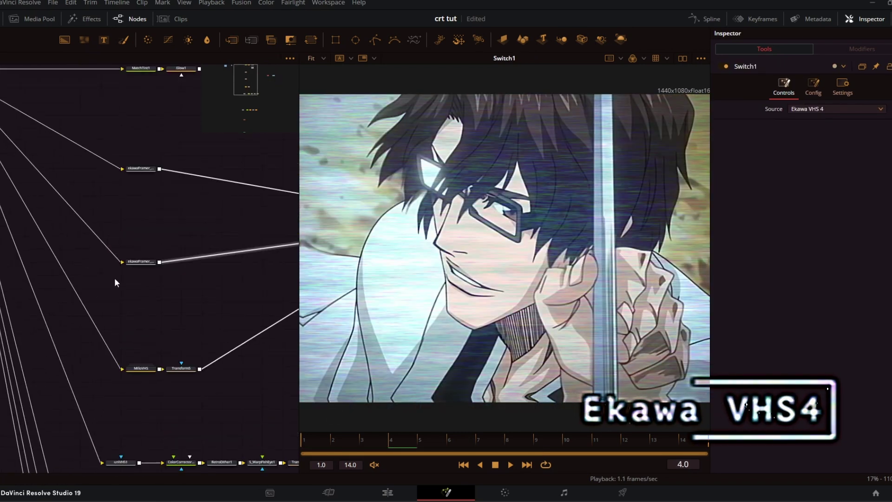
{"action": "left_click", "coordinate": [140, 261]}
{"action": "left_click_drag", "start_coordinate": [853, 120], "coordinate": [769, 132]}
{"action": "key", "text": "ctrl+z"}
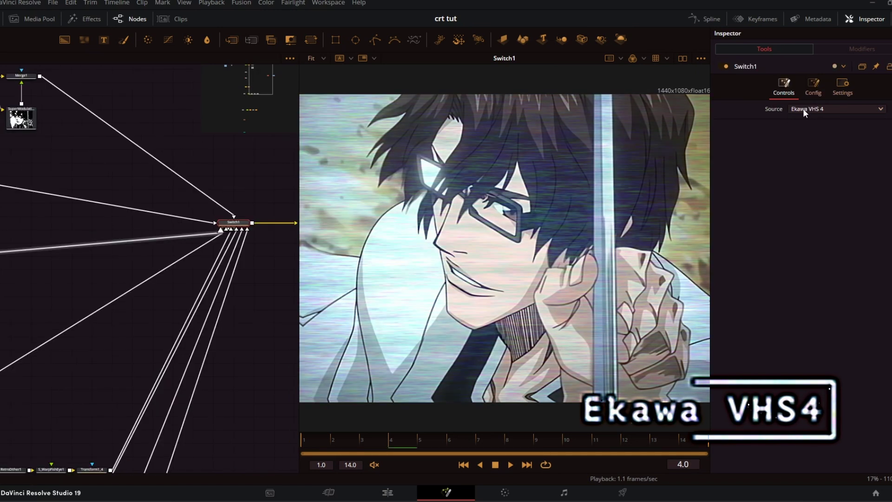
- Set Switch1's source to MilloVHS and show the MilloVHS node's effect options
{"action": "left_click", "coordinate": [803, 107]}
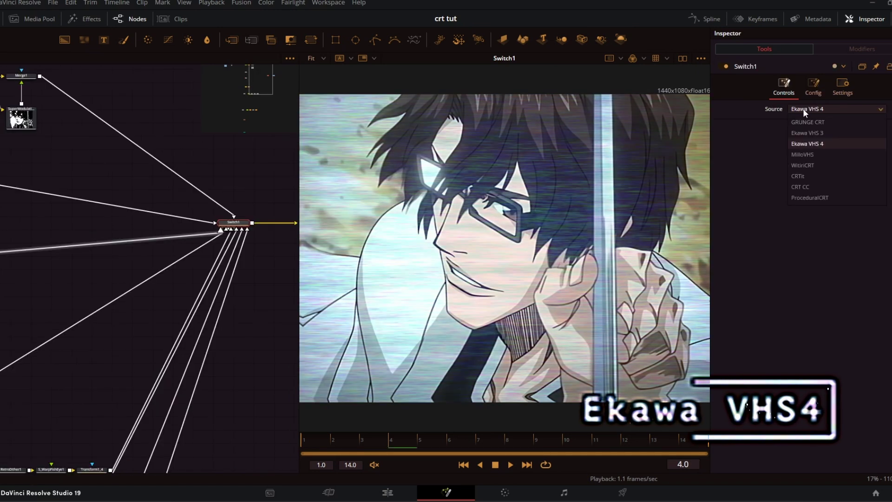
{"action": "left_click", "coordinate": [821, 157]}
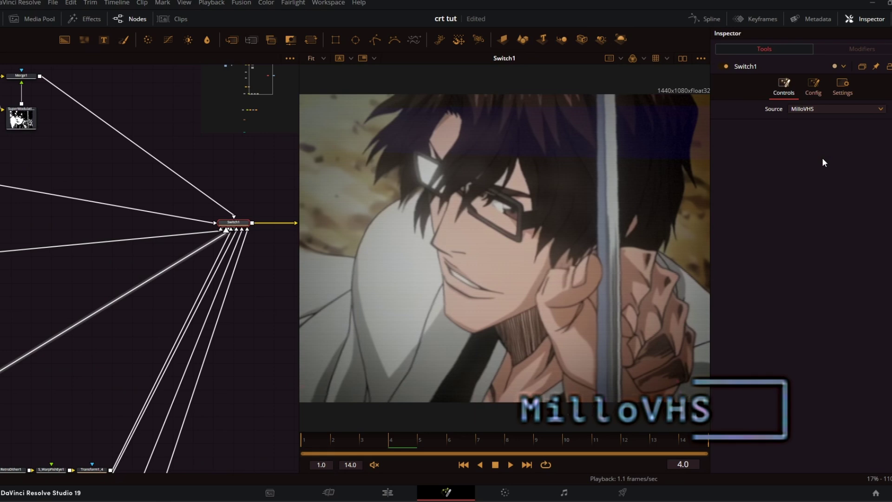
{"action": "left_click_drag", "start_coordinate": [96, 315], "coordinate": [270, 255]}
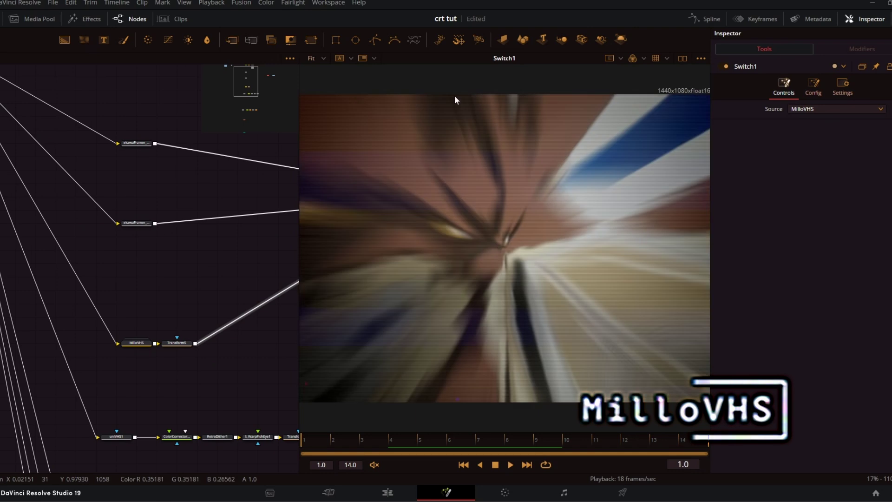
{"action": "left_click", "coordinate": [137, 344]}
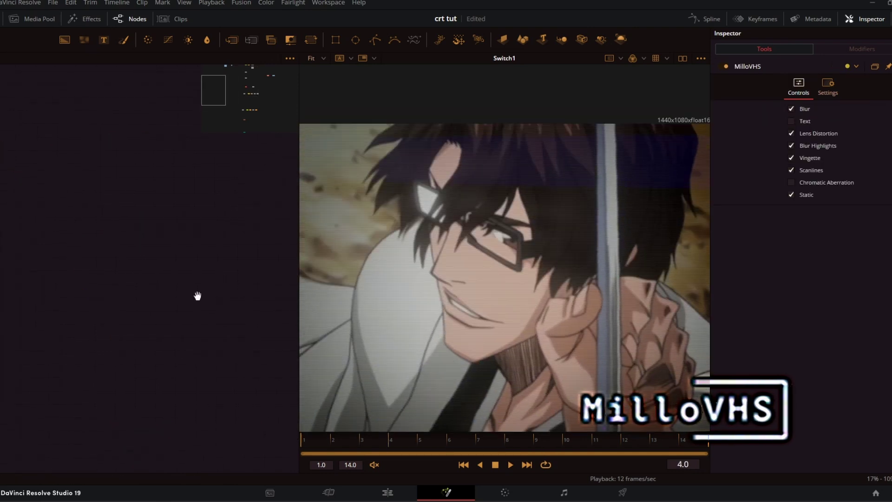
- Preview the MilloVHS node and the Transform5 node after it in the viewer
{"action": "left_click_drag", "start_coordinate": [197, 296], "coordinate": [54, 285]}
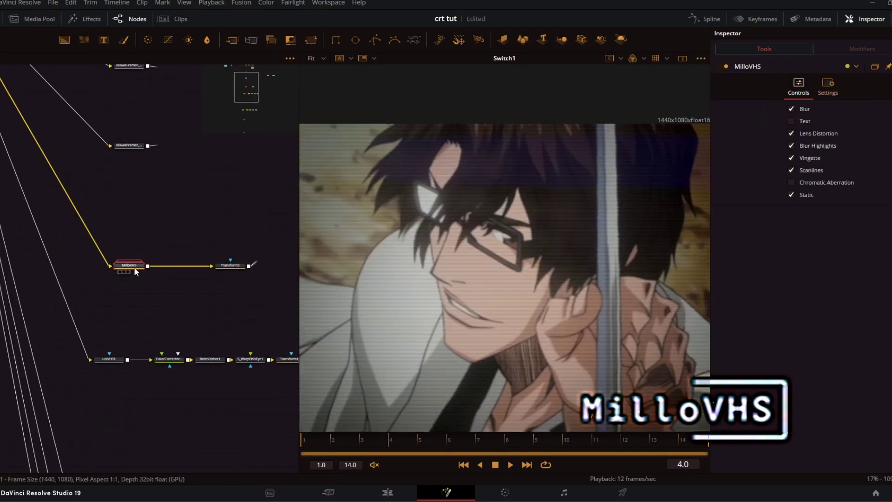
{"action": "key", "text": "1"}
{"action": "left_click", "coordinate": [237, 267]}
{"action": "key", "text": "2"}
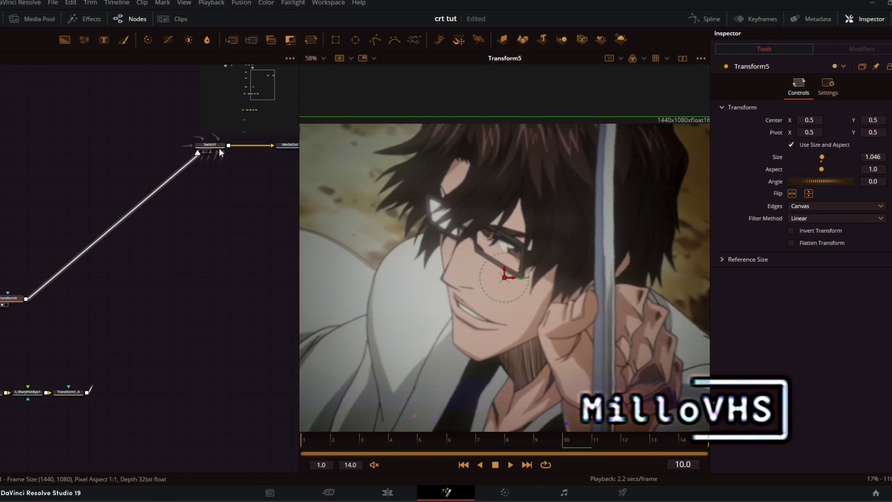
- Set Switch1's source to WitiriCRT
{"action": "left_click", "coordinate": [210, 147]}
{"action": "left_click", "coordinate": [818, 108]}
{"action": "left_click", "coordinate": [803, 166]}
- Preview the WitiriCRT chain's output at Transform1_4 and inspect the settings of uniVHS1, the fisheye warp and RetroDither1
{"action": "left_click", "coordinate": [59, 328]}
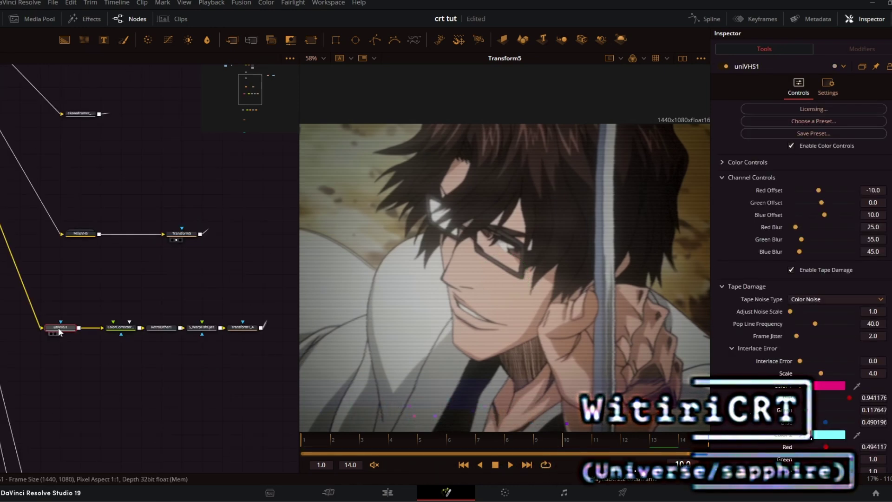
{"action": "left_click", "coordinate": [242, 327]}
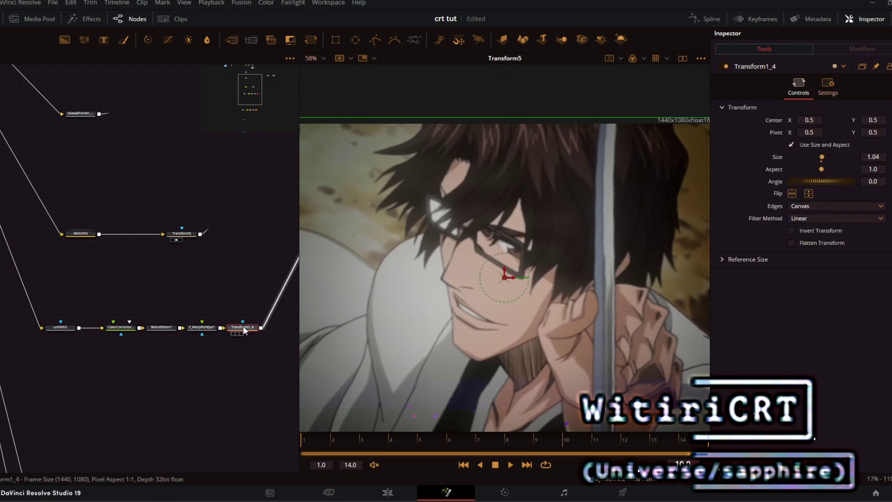
{"action": "key", "text": "1"}
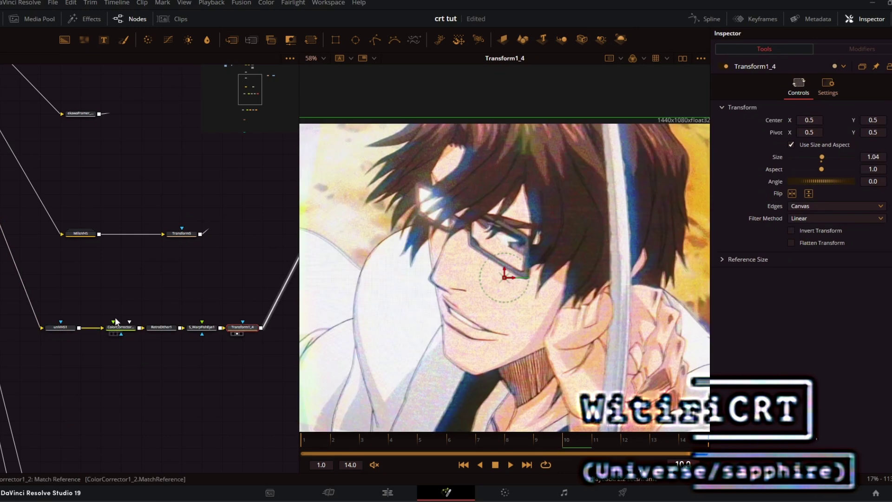
{"action": "left_click", "coordinate": [69, 325]}
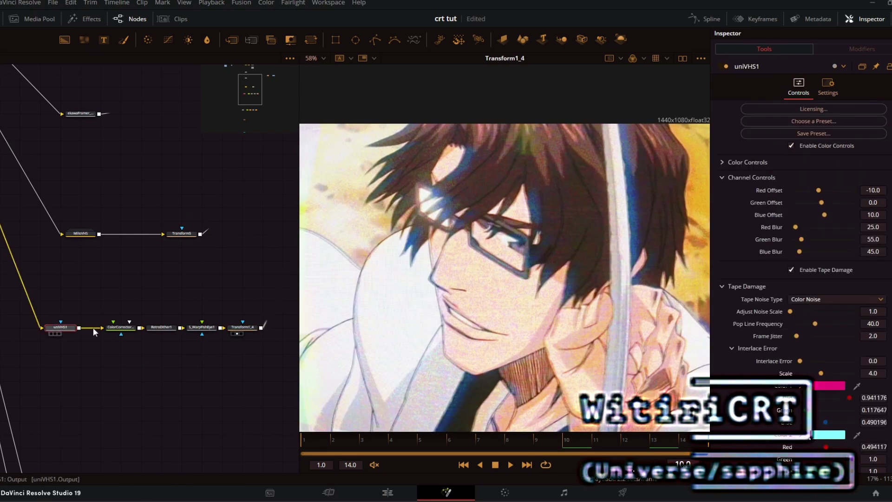
{"action": "left_click", "coordinate": [202, 327]}
{"action": "left_click", "coordinate": [165, 327]}
- Compare the Bayer8x8 and Bayer4x4 dithering modes of RetroDither1 on the magnified preview and restore Bayer2x2
{"action": "left_click_drag", "start_coordinate": [214, 292], "coordinate": [143, 335]}
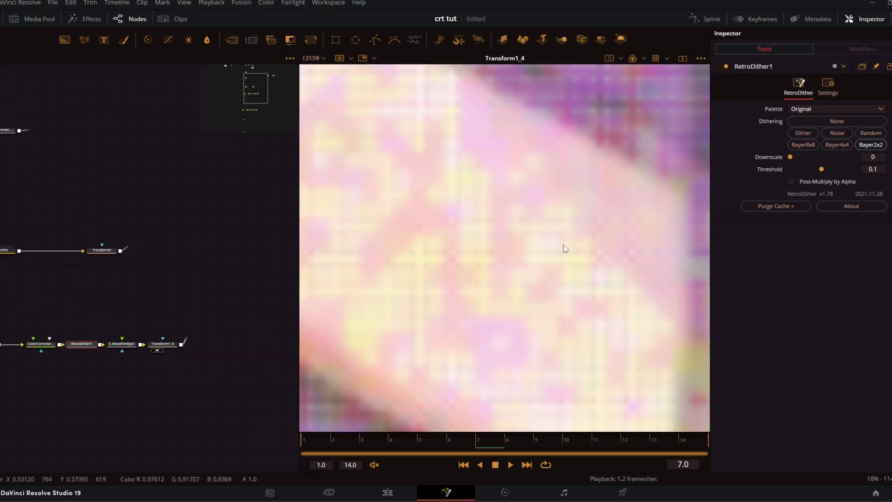
{"action": "left_click_drag", "start_coordinate": [565, 248], "coordinate": [505, 295]}
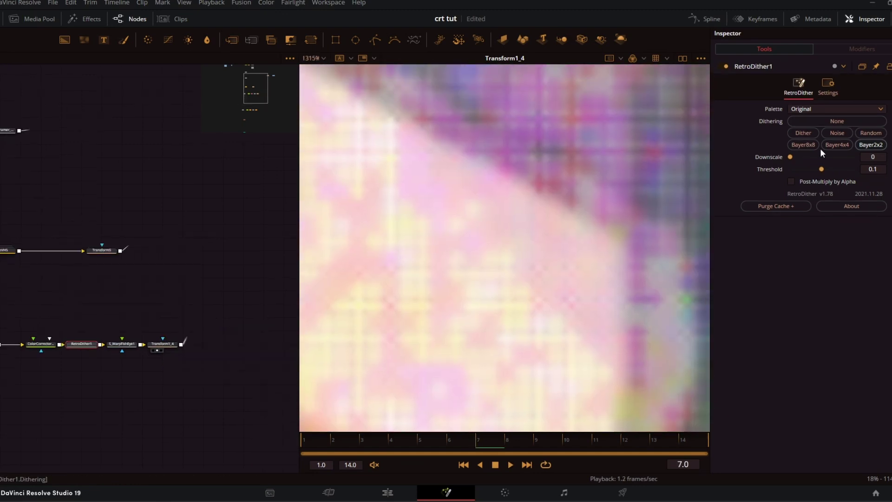
{"action": "left_click", "coordinate": [836, 145]}
{"action": "left_click", "coordinate": [803, 132]}
{"action": "left_click", "coordinate": [838, 145]}
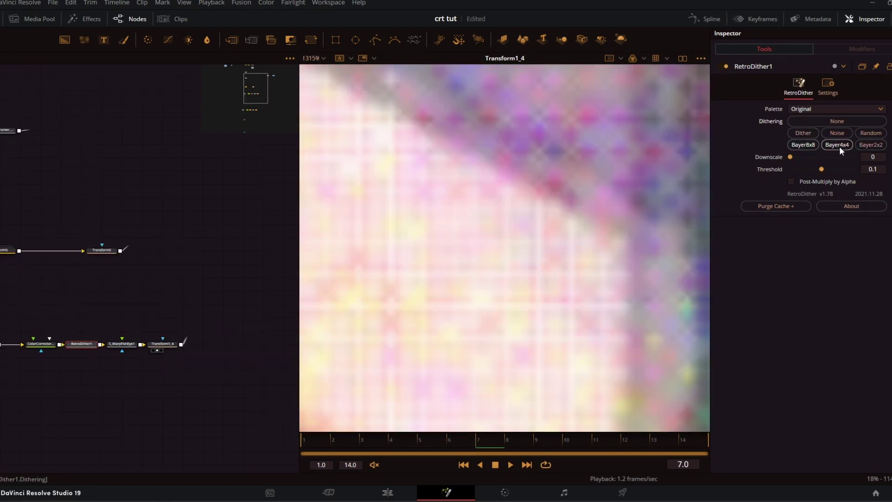
{"action": "left_click", "coordinate": [865, 146]}
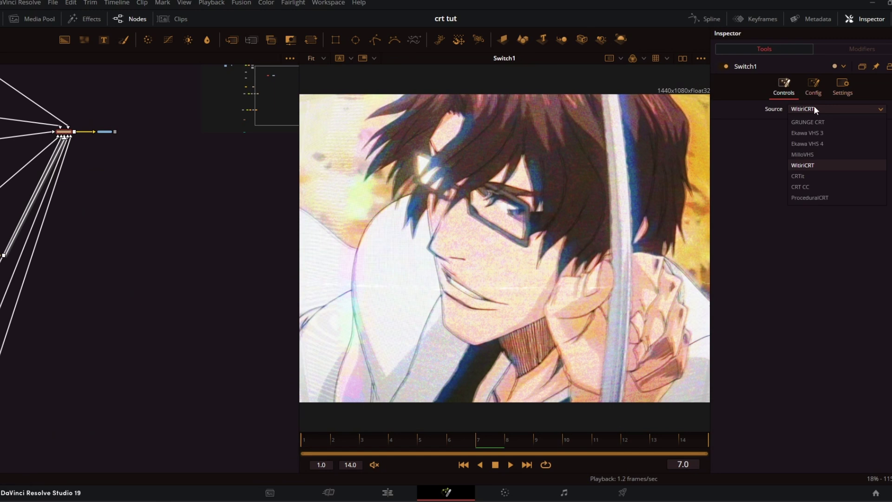
- Set Switch1's source to CRTit and show the CRTit node's controls
{"action": "left_click", "coordinate": [795, 176]}
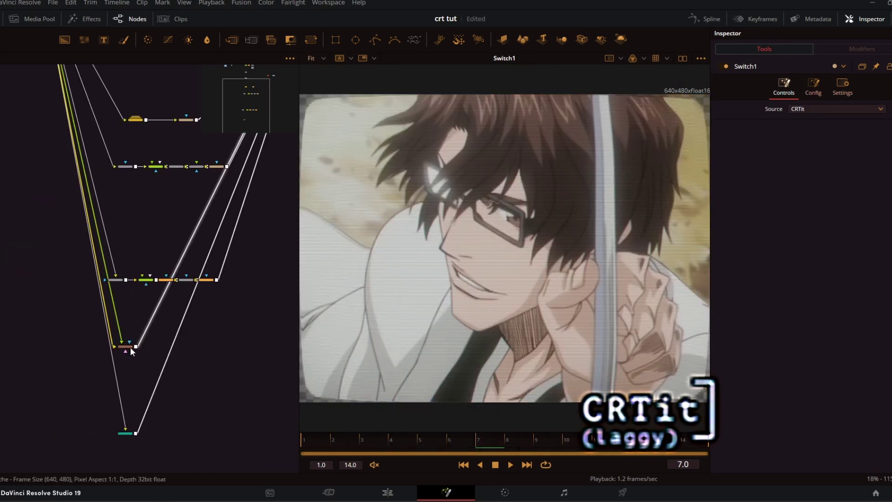
{"action": "left_click", "coordinate": [125, 347]}
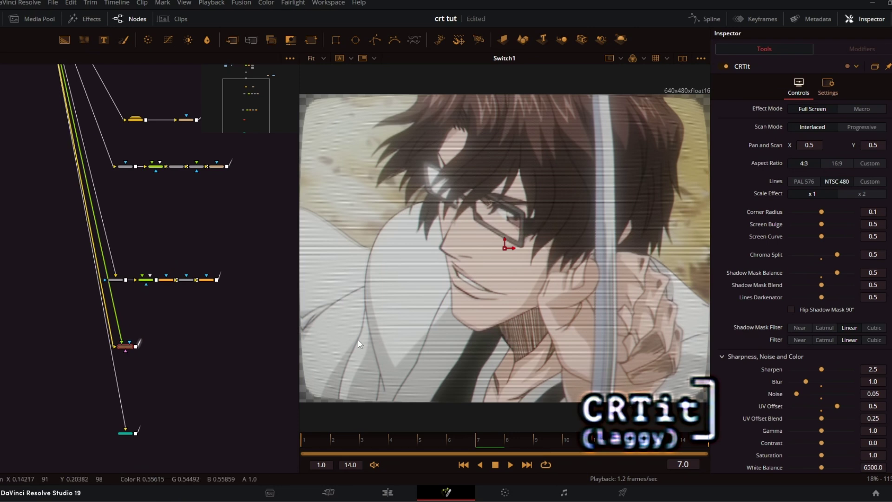
- Try the Macro effect mode and the 16:9 aspect ratio on the CRTit node, returning to Full Screen and 4:3
{"action": "left_click", "coordinate": [861, 109]}
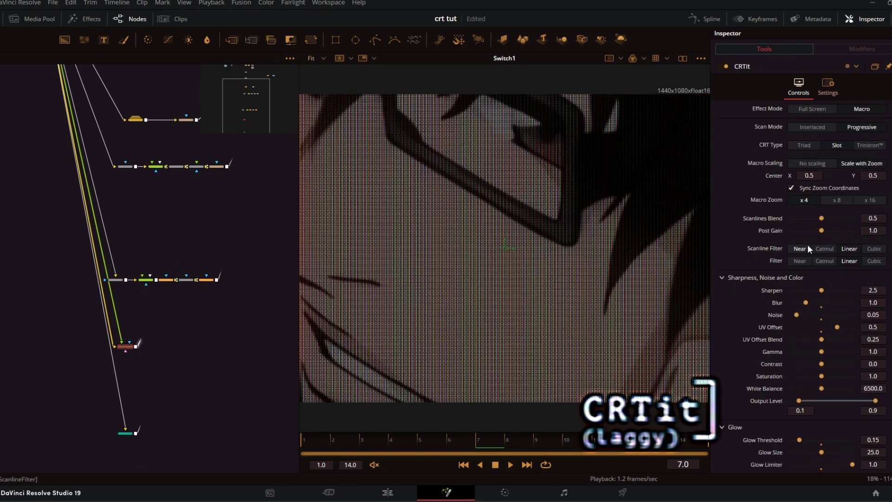
{"action": "left_click", "coordinate": [821, 109]}
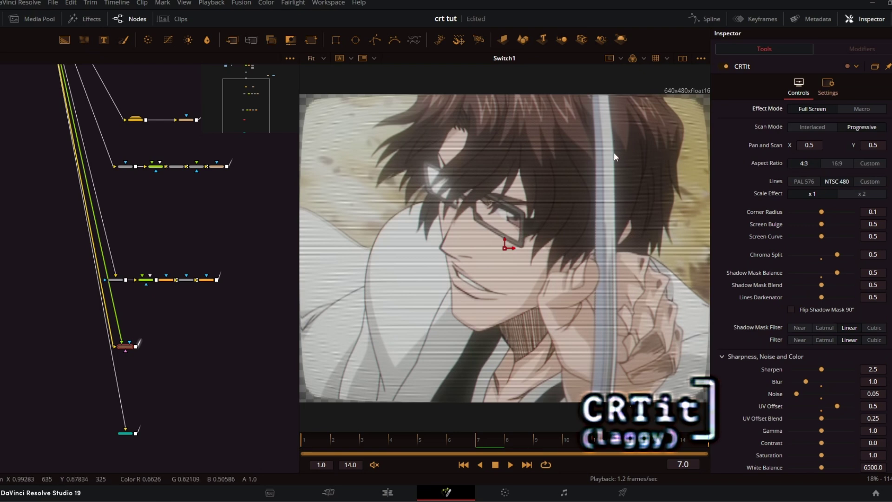
{"action": "left_click", "coordinate": [844, 162]}
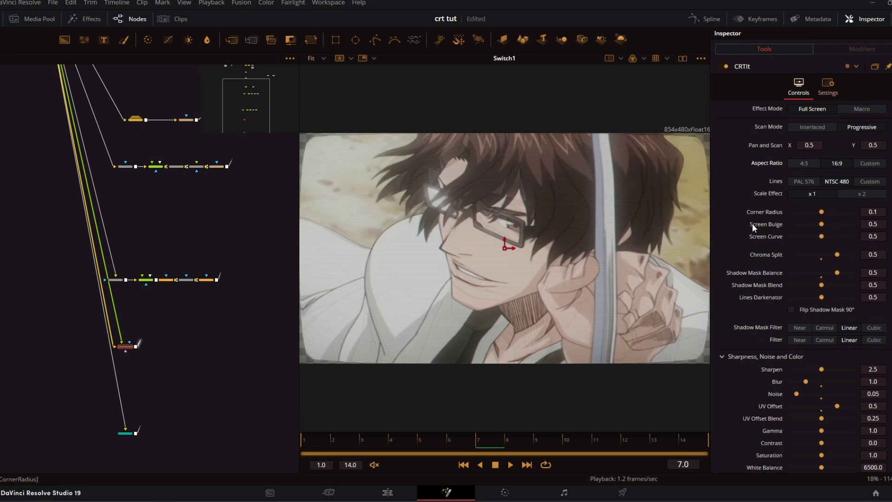
{"action": "left_click", "coordinate": [801, 163]}
- Examine the CRTit node's Glow, Interference, Overlay and Reflection settings and its input connections in the node graph
{"action": "scroll", "coordinate": [804, 178], "scroll_direction": "down", "scroll_amount": 6}
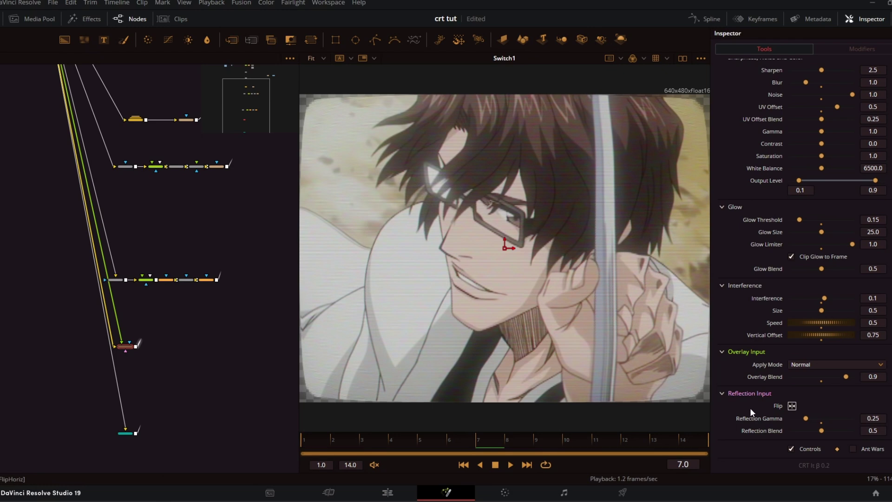
{"action": "scroll", "coordinate": [155, 373], "scroll_direction": "up", "scroll_amount": 3}
{"action": "left_click_drag", "start_coordinate": [155, 372], "coordinate": [341, 365]}
{"action": "scroll", "coordinate": [258, 338], "scroll_direction": "up", "scroll_amount": 3}
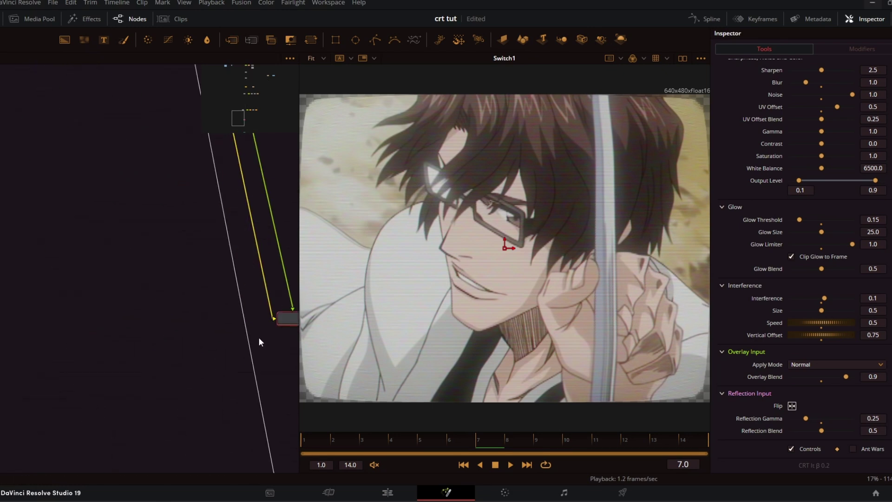
{"action": "left_click_drag", "start_coordinate": [258, 338], "coordinate": [104, 343]}
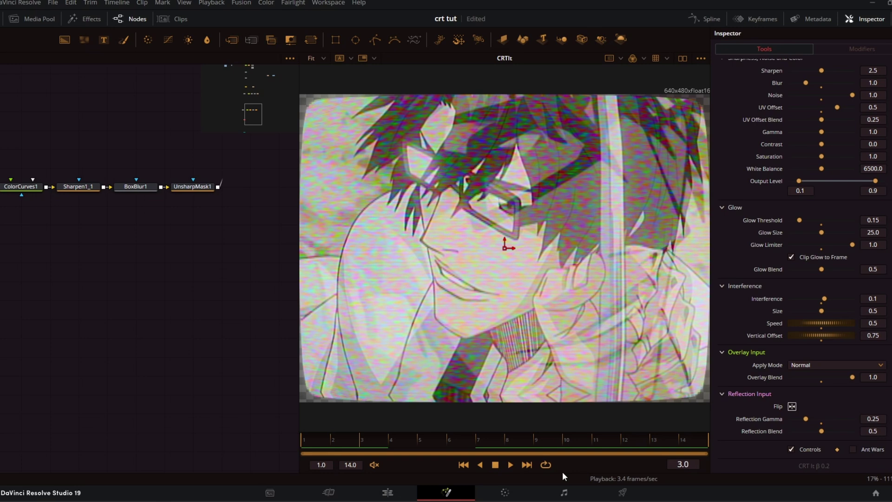
- Set Switch1's source to CRT CC
{"action": "left_click_drag", "start_coordinate": [189, 257], "coordinate": [29, 390]}
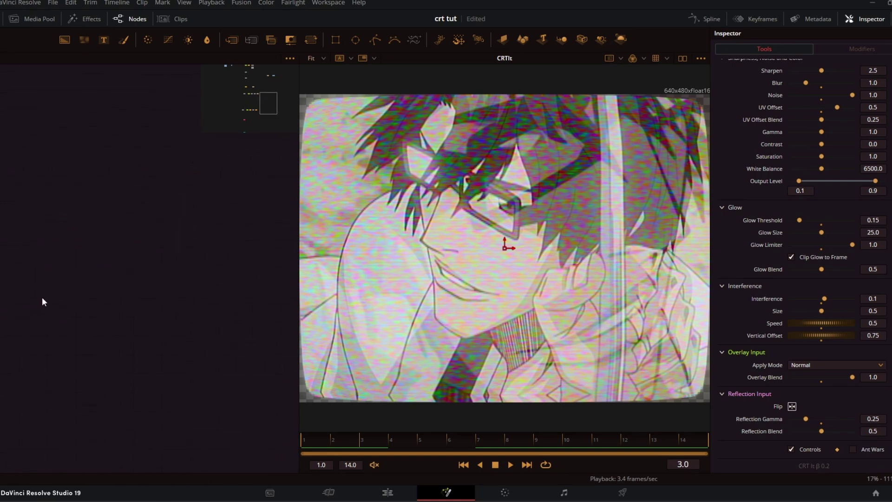
{"action": "left_click_drag", "start_coordinate": [120, 377], "coordinate": [110, 469]}
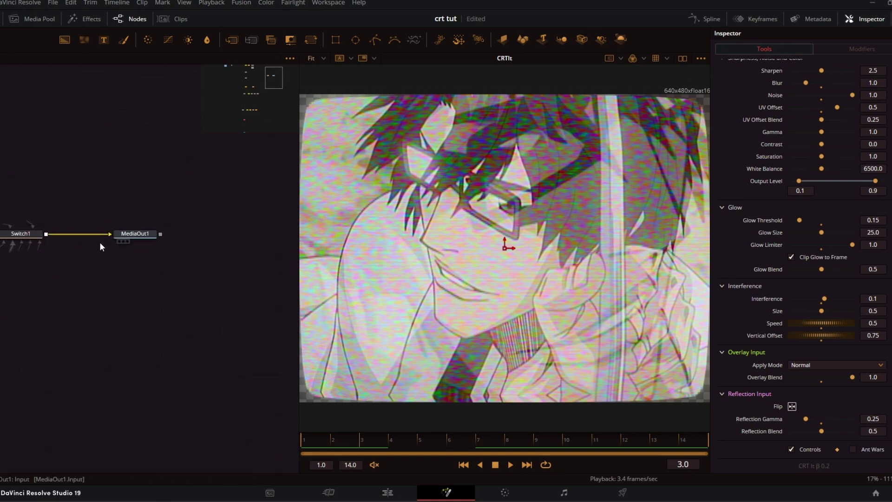
{"action": "left_click", "coordinate": [21, 234]}
{"action": "left_click", "coordinate": [836, 109]}
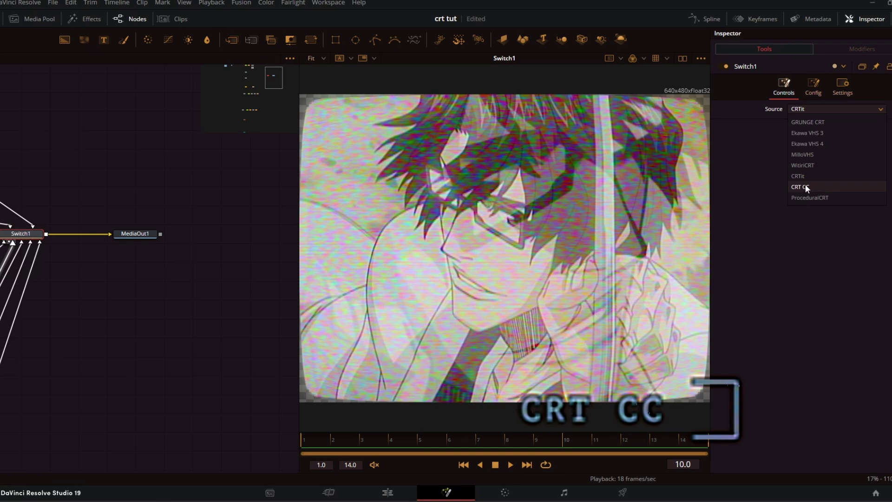
{"action": "left_click", "coordinate": [805, 184]}
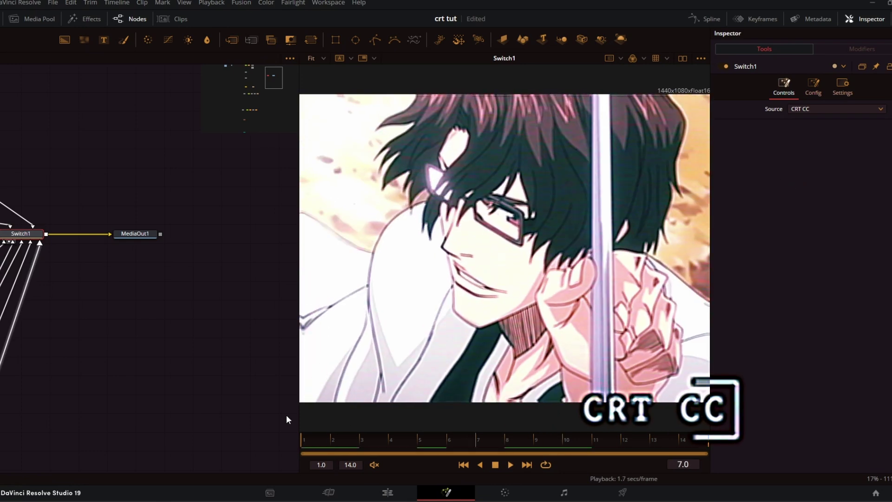
- Examine the CRT CC effect chain in the node graph, from AnalogDamage1 through ColorCurves1, Sharpen and BoxBlur1 to UnsharpMask1
{"action": "scroll", "coordinate": [145, 314], "scroll_direction": "down", "scroll_amount": 3}
{"action": "scroll", "coordinate": [111, 279], "scroll_direction": "up", "scroll_amount": 2}
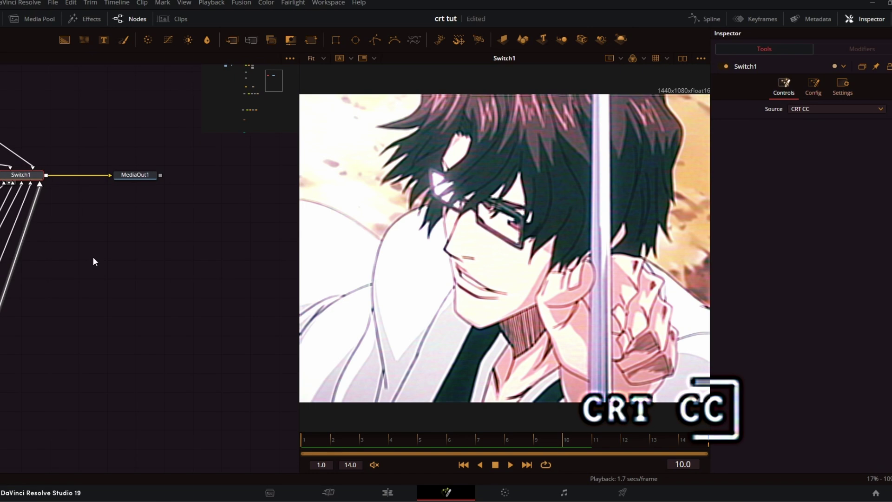
{"action": "left_click_drag", "start_coordinate": [50, 338], "coordinate": [179, 322]}
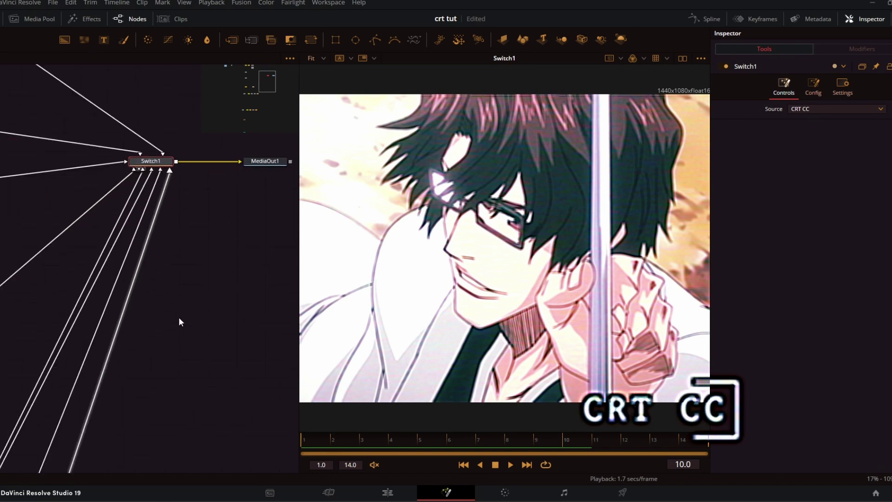
{"action": "left_click_drag", "start_coordinate": [72, 361], "coordinate": [205, 282]}
{"action": "scroll", "coordinate": [124, 315], "scroll_direction": "down", "scroll_amount": 2}
{"action": "scroll", "coordinate": [124, 315], "scroll_direction": "up", "scroll_amount": 4}
{"action": "scroll", "coordinate": [124, 314], "scroll_direction": "down", "scroll_amount": 2}
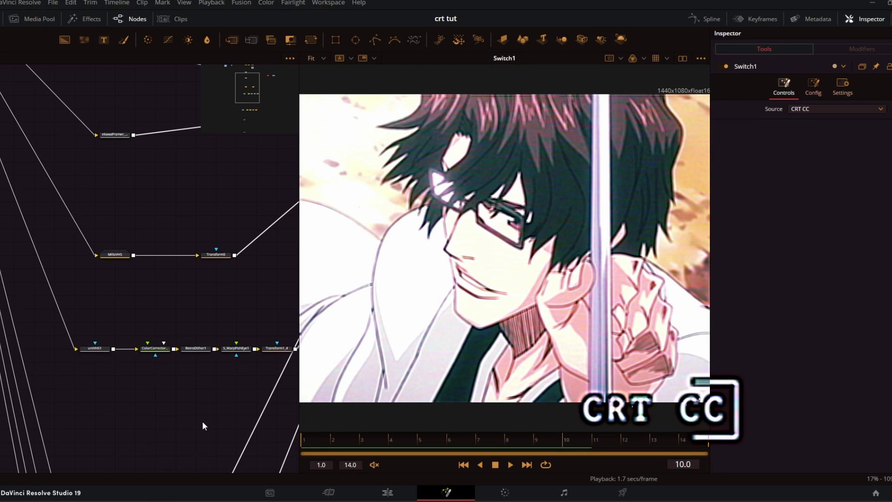
{"action": "scroll", "coordinate": [195, 418], "scroll_direction": "down", "scroll_amount": 5}
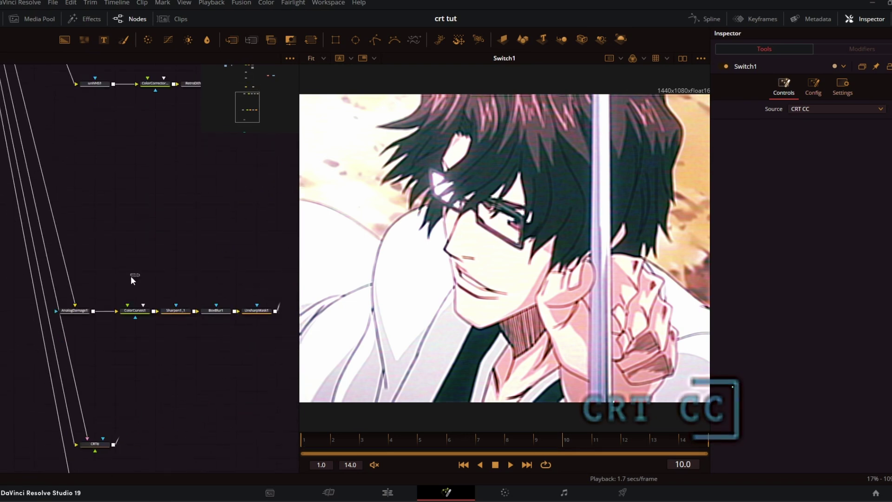
{"action": "left_click_drag", "start_coordinate": [134, 446], "coordinate": [125, 125]}
{"action": "left_click_drag", "start_coordinate": [93, 190], "coordinate": [94, 322]}
{"action": "left_click_drag", "start_coordinate": [72, 373], "coordinate": [66, 489]}
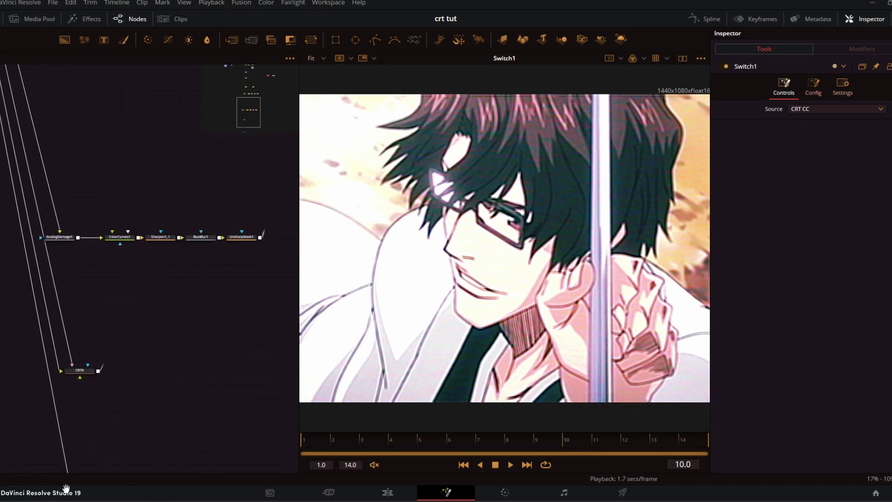
{"action": "scroll", "coordinate": [84, 275], "scroll_direction": "up", "scroll_amount": 1}
{"action": "left_click_drag", "start_coordinate": [250, 233], "coordinate": [116, 201]}
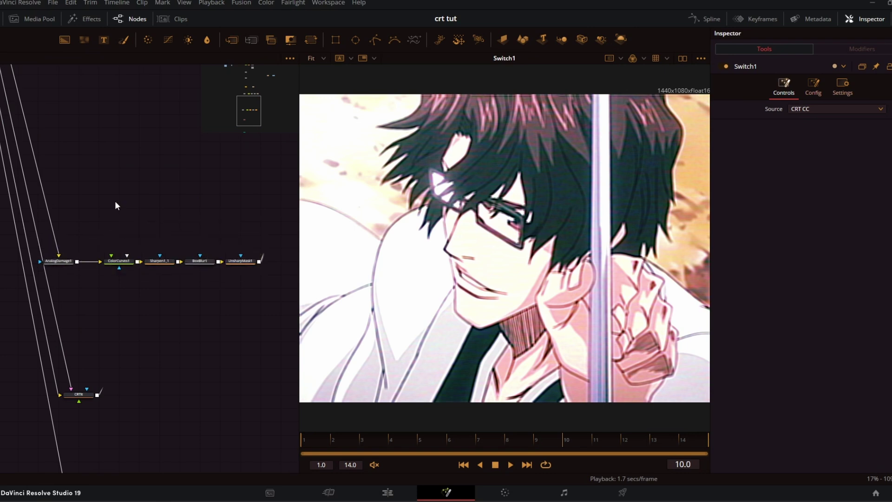
- Show UnsharpMask1 in the viewer and add a ColorCorrector node after it
{"action": "left_click_drag", "start_coordinate": [259, 262], "coordinate": [136, 99]}
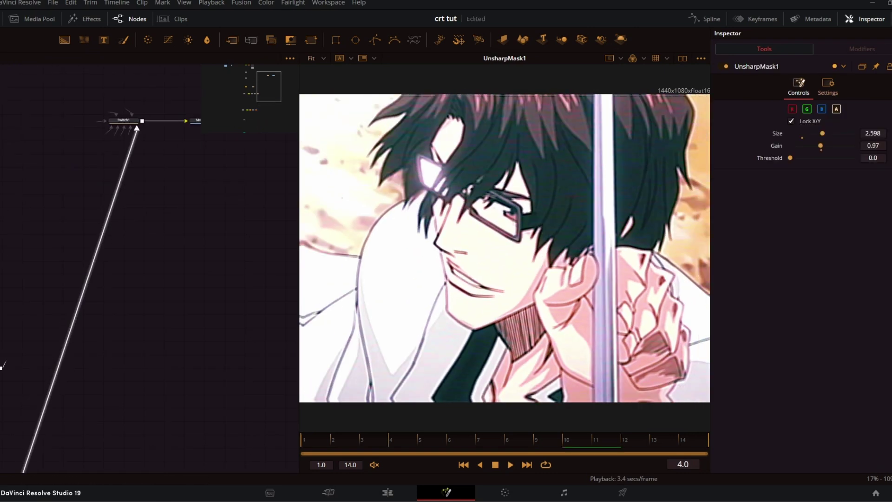
{"action": "left_click", "coordinate": [147, 40]}
{"action": "scroll", "coordinate": [114, 222], "scroll_direction": "up", "scroll_amount": 3}
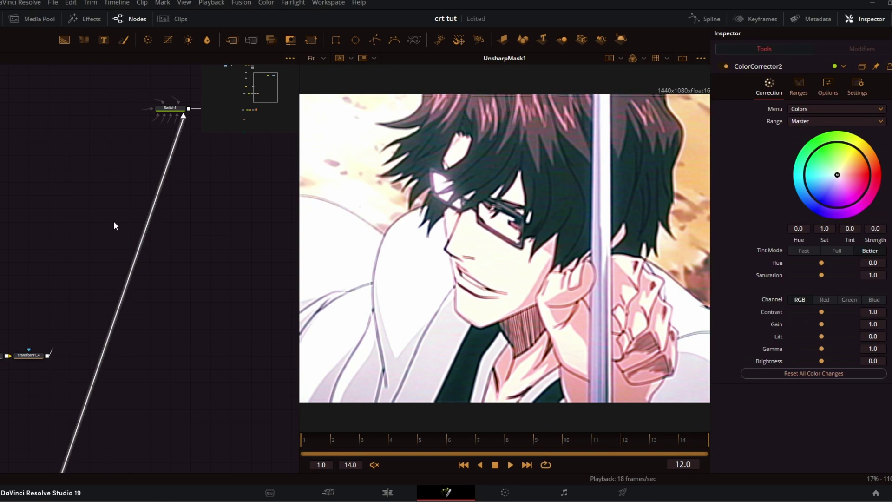
- Set Switch1's source to ProceduralCRT and display Switch1 in the viewer
{"action": "left_click", "coordinate": [168, 108]}
{"action": "left_click", "coordinate": [804, 108]}
{"action": "left_click", "coordinate": [797, 195]}
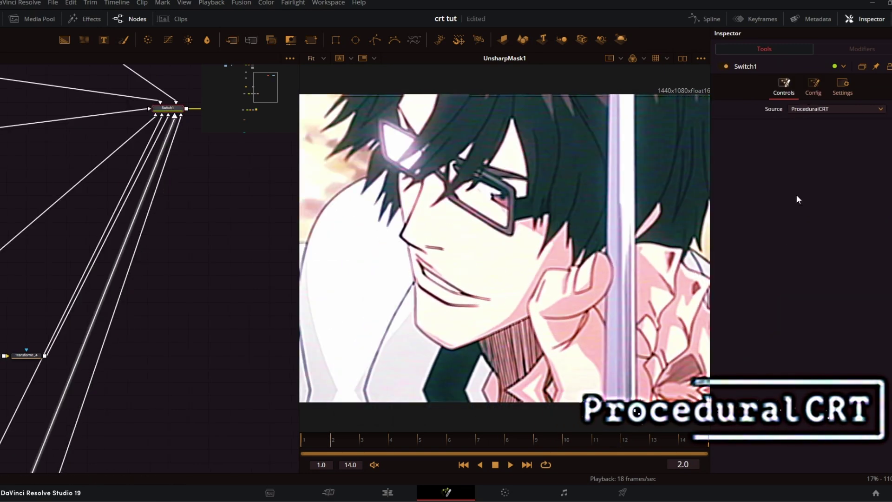
{"action": "key", "text": "1"}
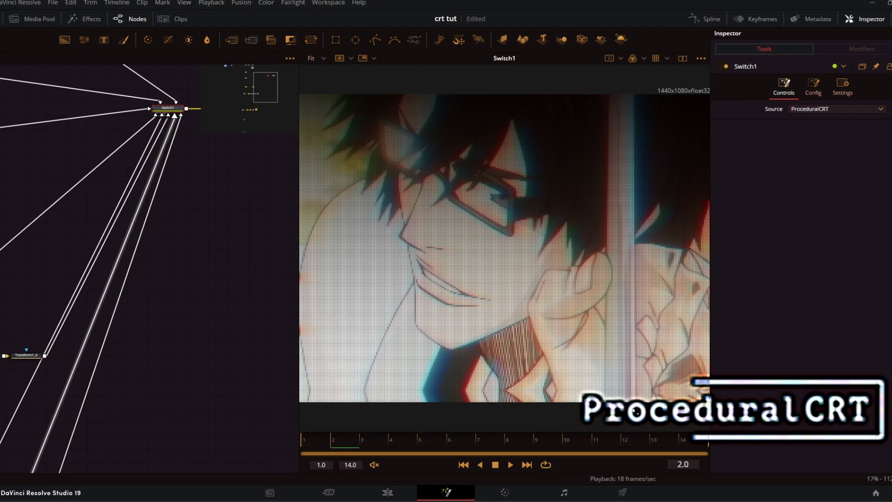
- Locate the Procedural_CRT node at the end of the active connection and show its controls
{"action": "scroll", "coordinate": [100, 269], "scroll_direction": "down", "scroll_amount": 3}
{"action": "scroll", "coordinate": [114, 310], "scroll_direction": "up", "scroll_amount": 3}
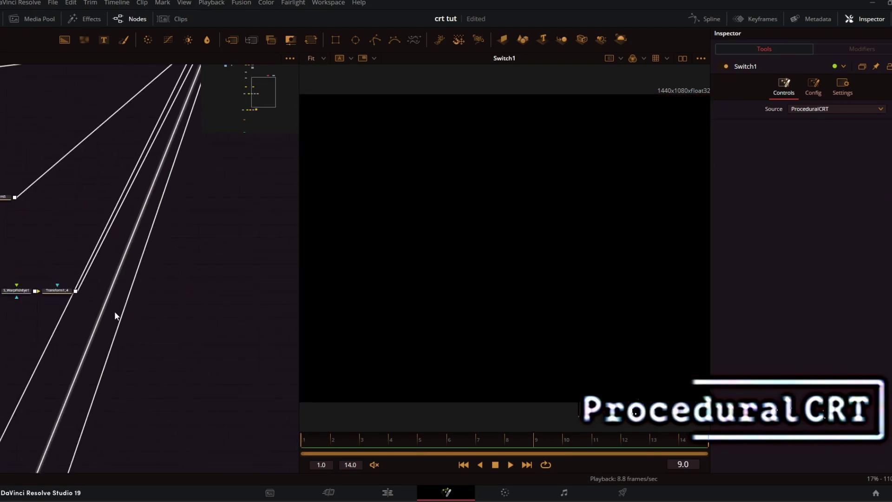
{"action": "left_click_drag", "start_coordinate": [115, 354], "coordinate": [267, 318]}
{"action": "scroll", "coordinate": [93, 409], "scroll_direction": "down", "scroll_amount": 5}
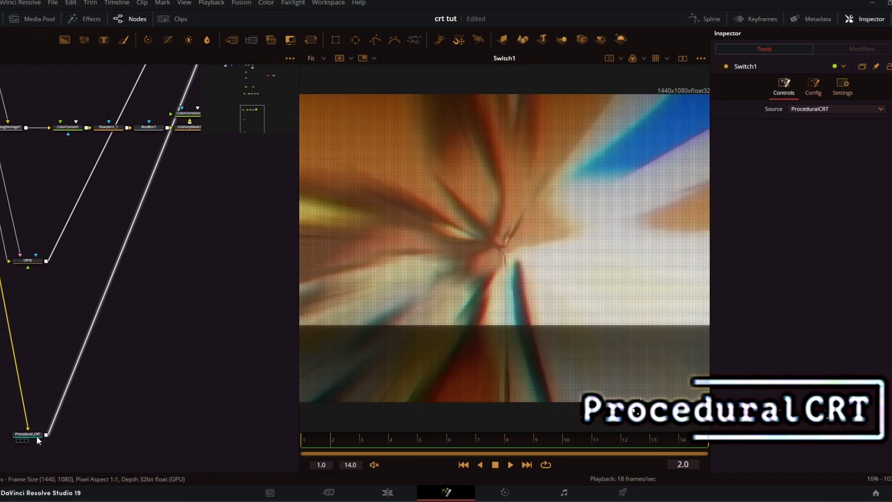
{"action": "left_click", "coordinate": [36, 435]}
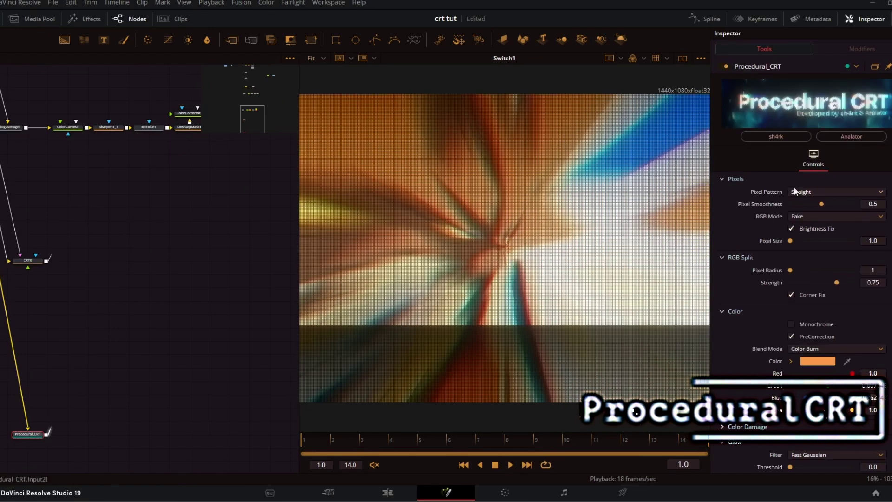
- Try the Shifted pixel pattern on the Procedural_CRT node and return to Straight
{"action": "left_click", "coordinate": [794, 190]}
{"action": "left_click", "coordinate": [808, 211]}
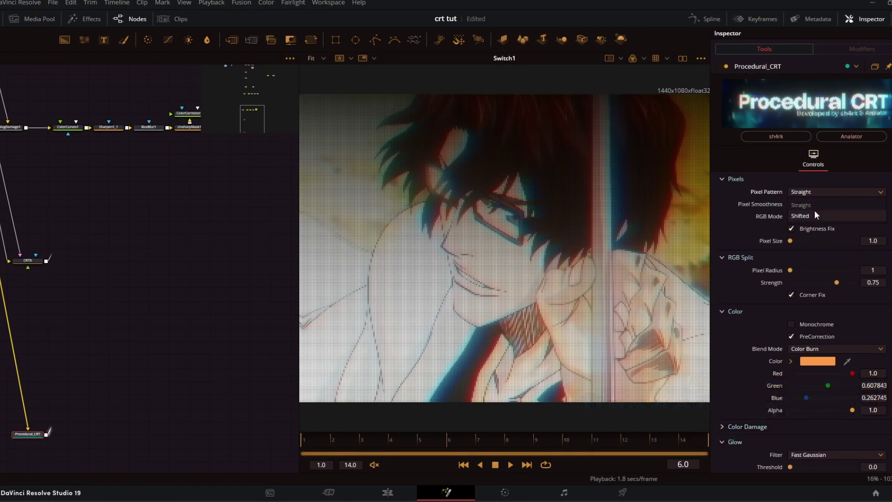
{"action": "left_click", "coordinate": [813, 190]}
{"action": "left_click", "coordinate": [805, 205]}
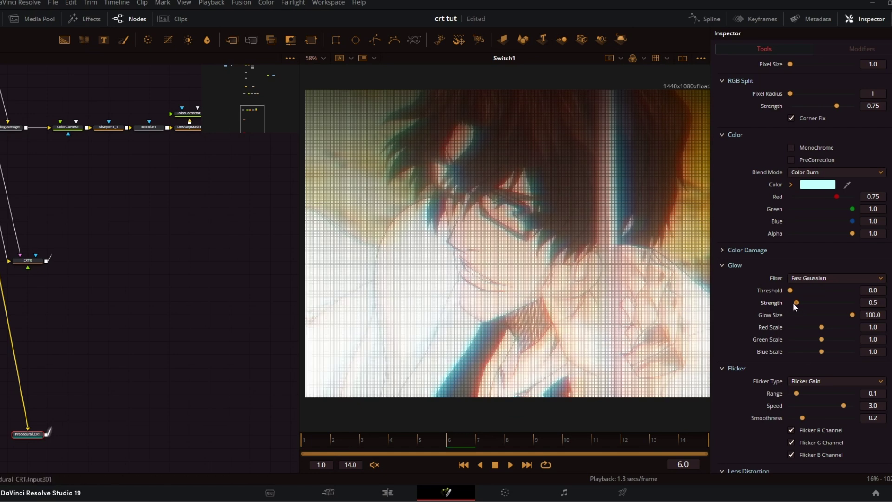
- Set Procedural_CRT's glow strength to 0.276 and expand its Color Damage settings
{"action": "left_click", "coordinate": [793, 302]}
{"action": "left_click", "coordinate": [743, 250]}
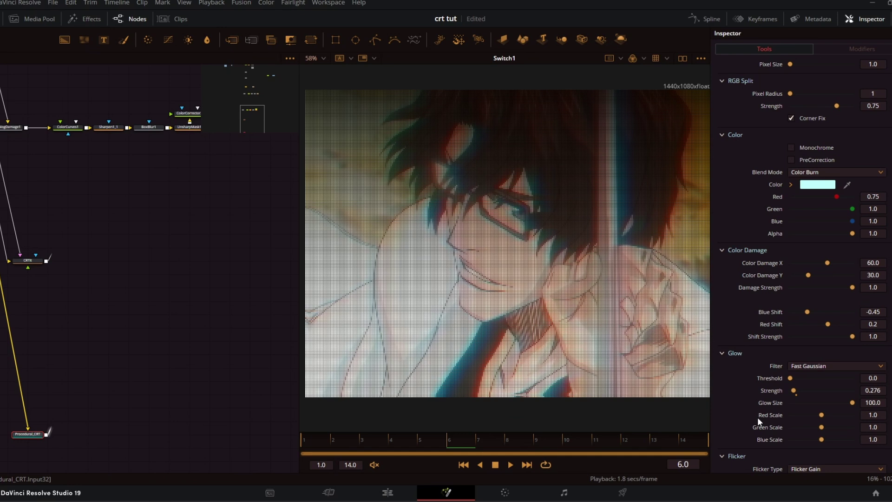
- Try a lens distortion of 0.75 on Procedural_CRT, reduce it again, and set Blue Shift to -0.02 and Red Shift to 0.0
{"action": "scroll", "coordinate": [757, 417], "scroll_direction": "down", "scroll_amount": 5}
{"action": "left_click_drag", "start_coordinate": [822, 331], "coordinate": [832, 331]}
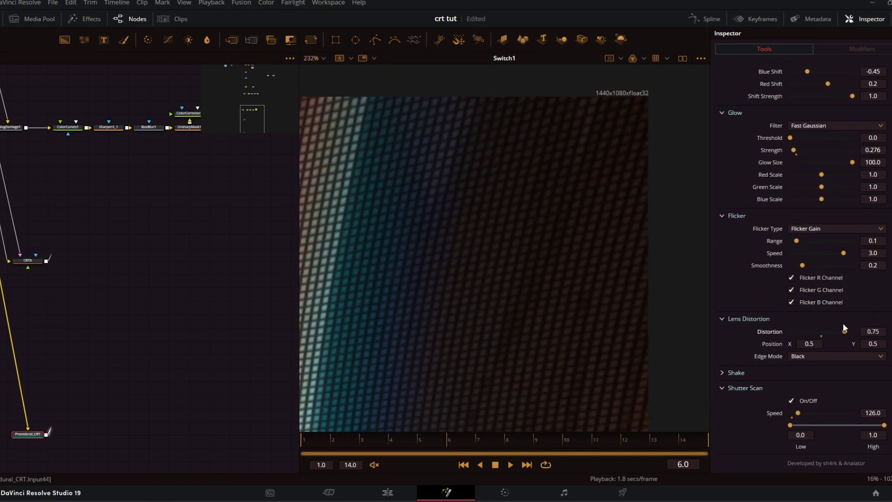
{"action": "left_click_drag", "start_coordinate": [843, 325], "coordinate": [809, 329]}
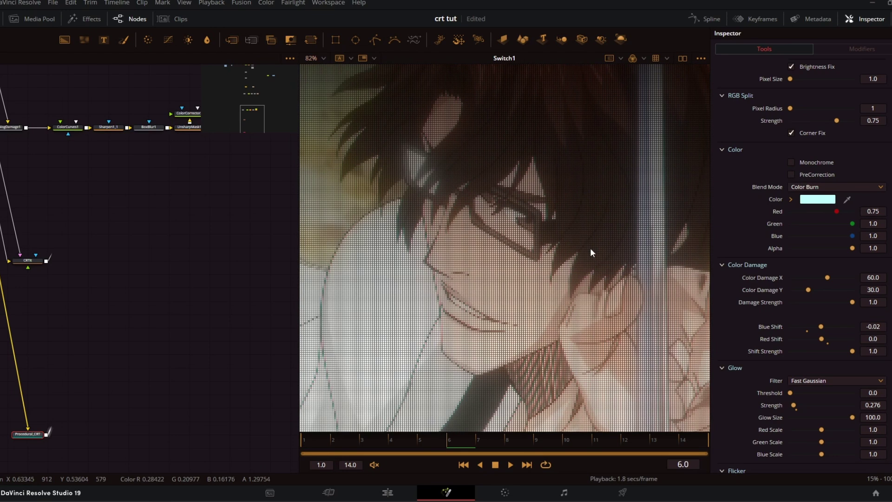
{"action": "key", "text": "ctrl+f"}
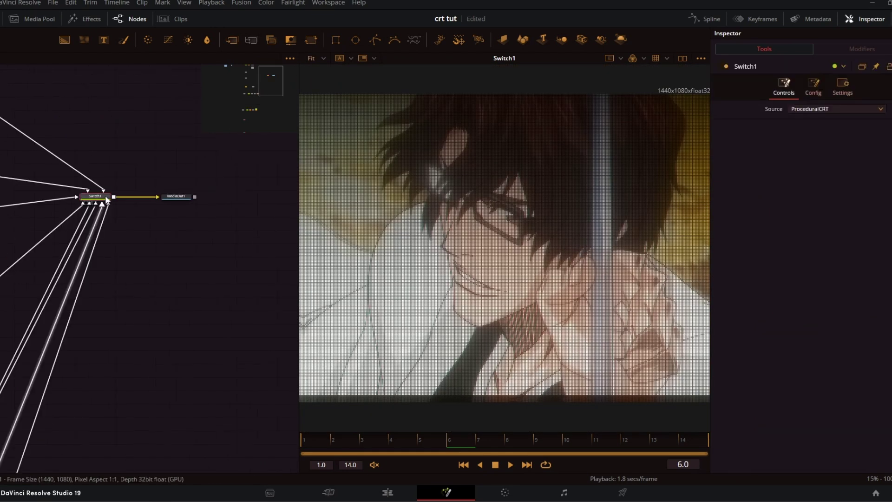